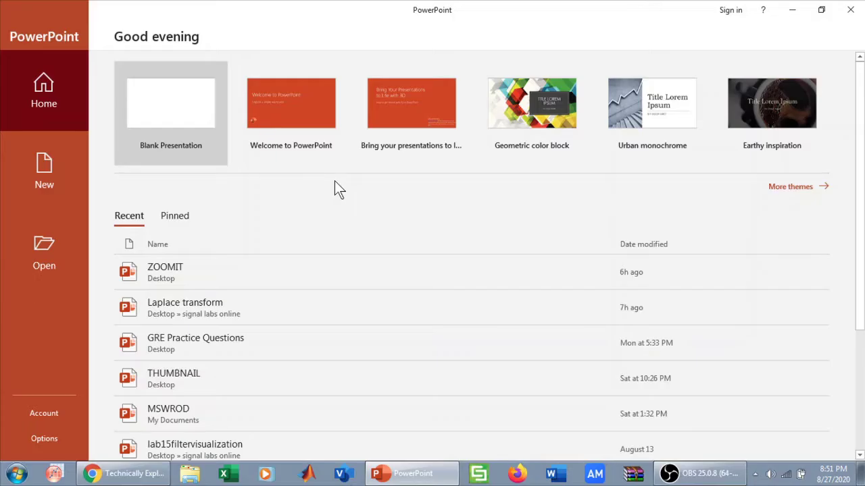
# Create a new blank presentation and switch slide 1 to the Blank layout
pyautogui.click(174, 106)
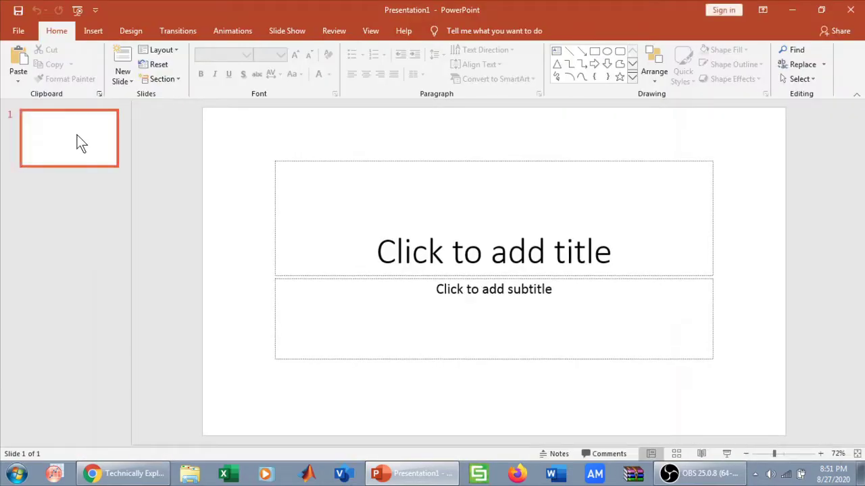
pyautogui.rightClick(78, 138)
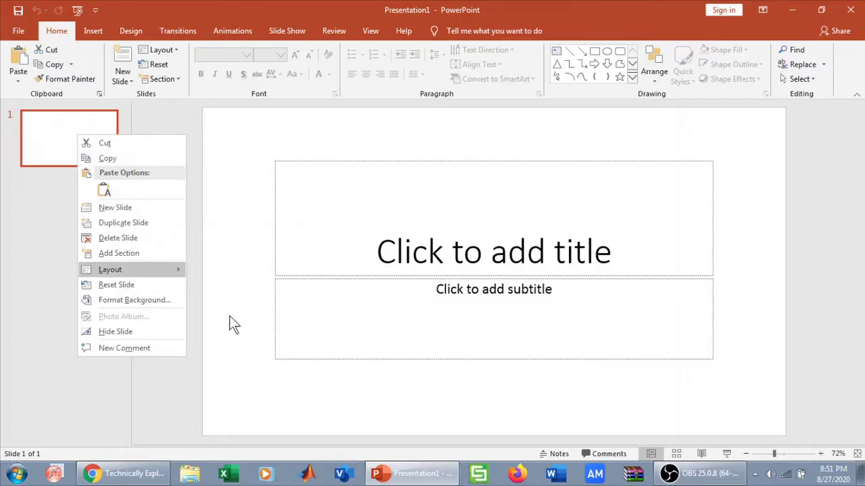
pyautogui.press('d')
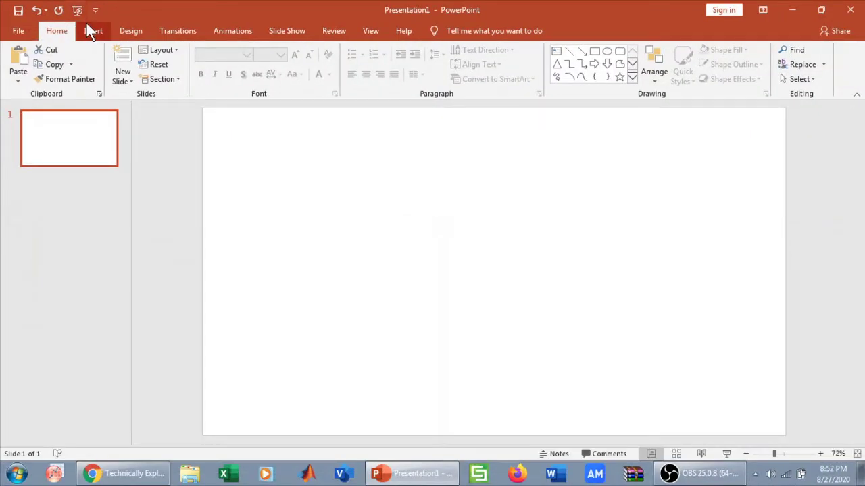
# Search the Office Add-ins store for 'qr4' and add the QR4Office add-in
pyautogui.click(87, 24)
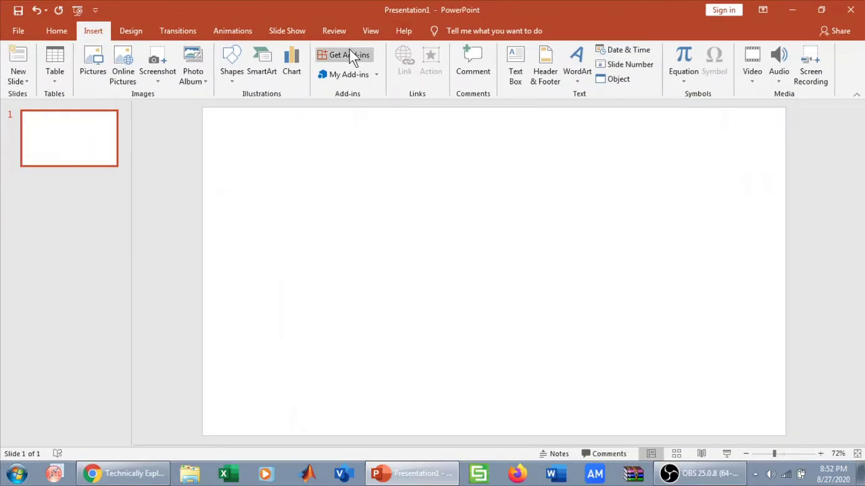
pyautogui.click(349, 51)
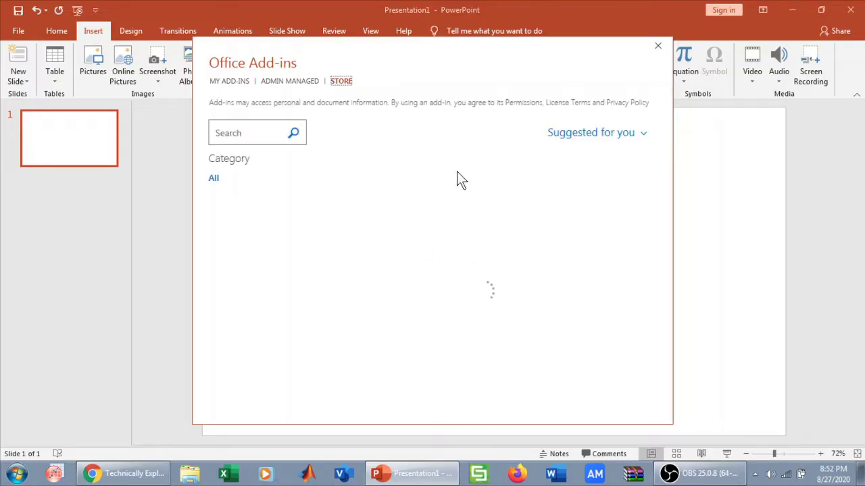
pyautogui.click(254, 133)
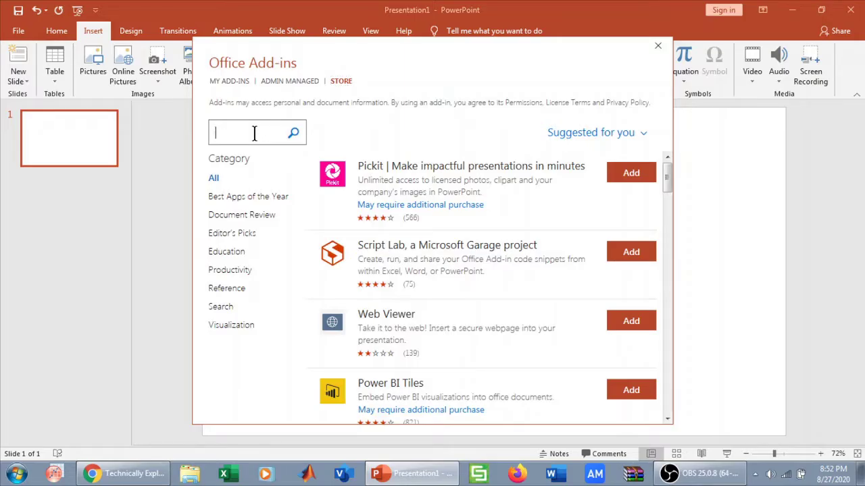
pyautogui.write('qr4')
pyautogui.click(293, 134)
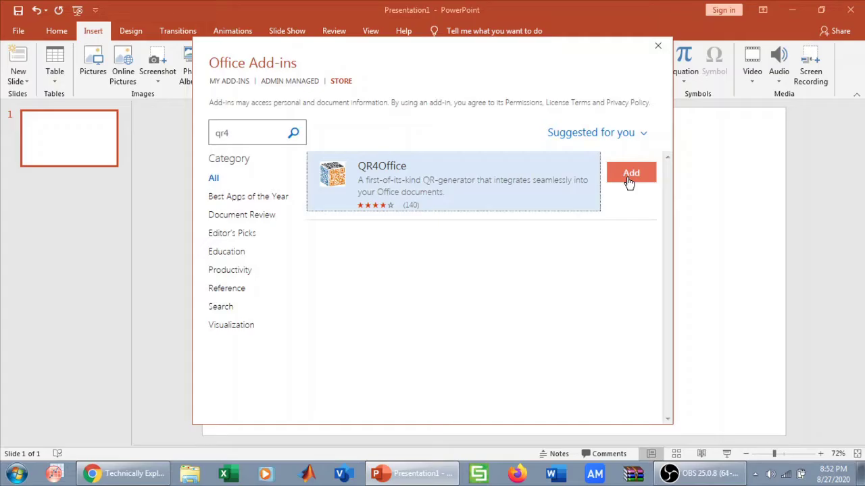
pyautogui.click(628, 180)
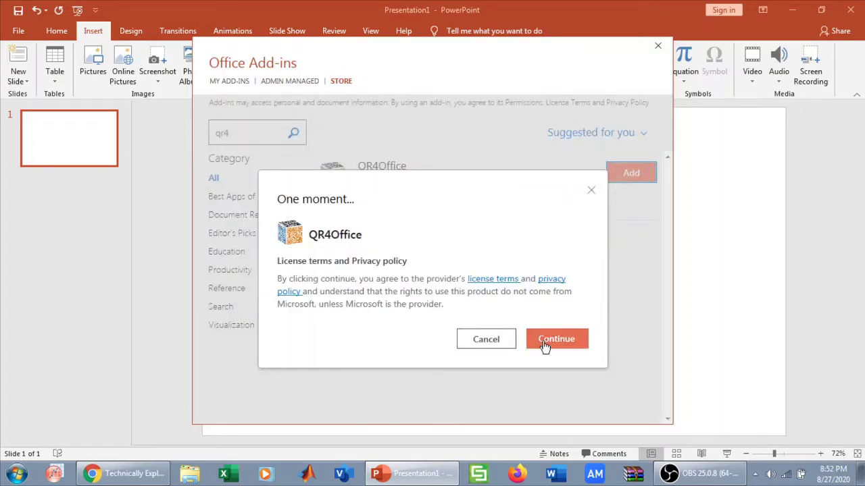
# Accept the QR4Office license terms and bring up the installed add-ins list
pyautogui.click(554, 343)
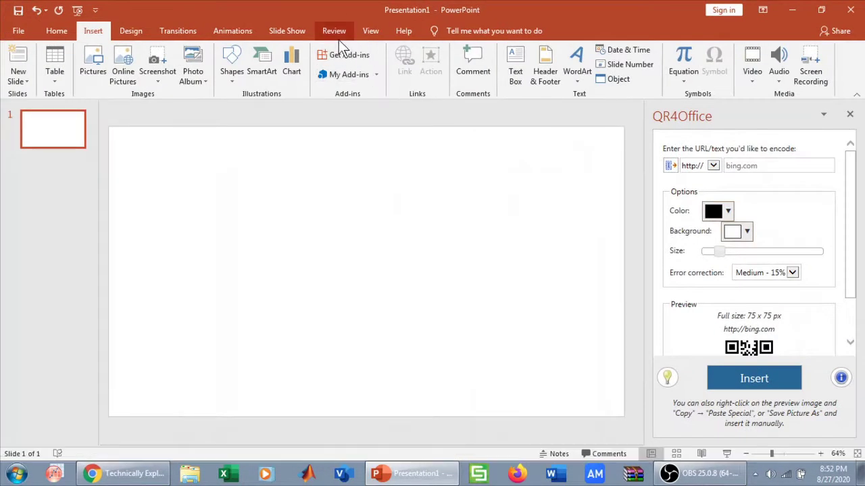
pyautogui.click(378, 74)
pyautogui.click(712, 168)
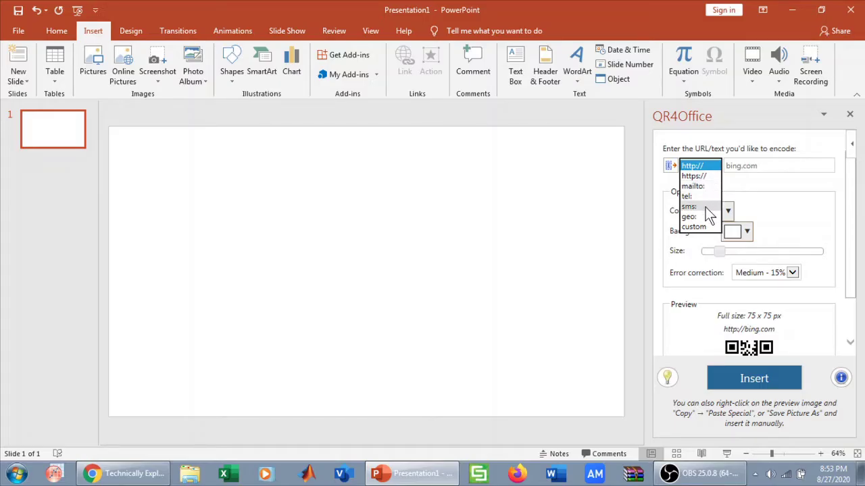
pyautogui.click(657, 182)
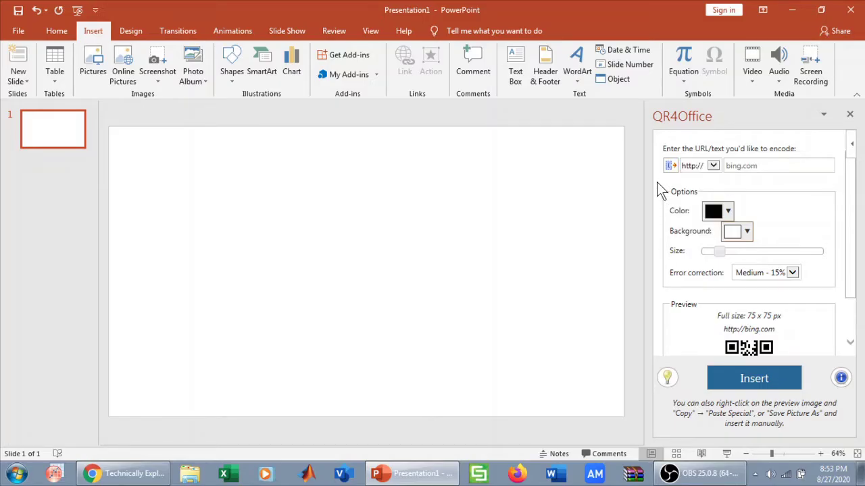
pyautogui.click(736, 168)
pyautogui.click(139, 477)
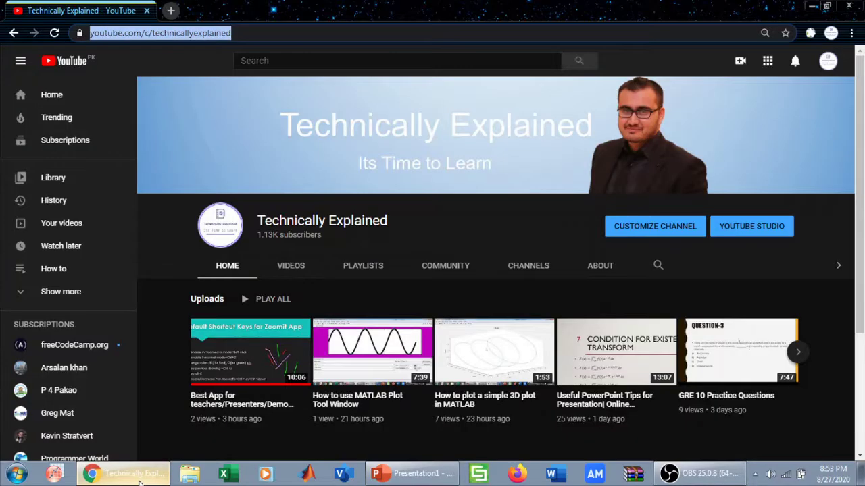
pyautogui.click(255, 34)
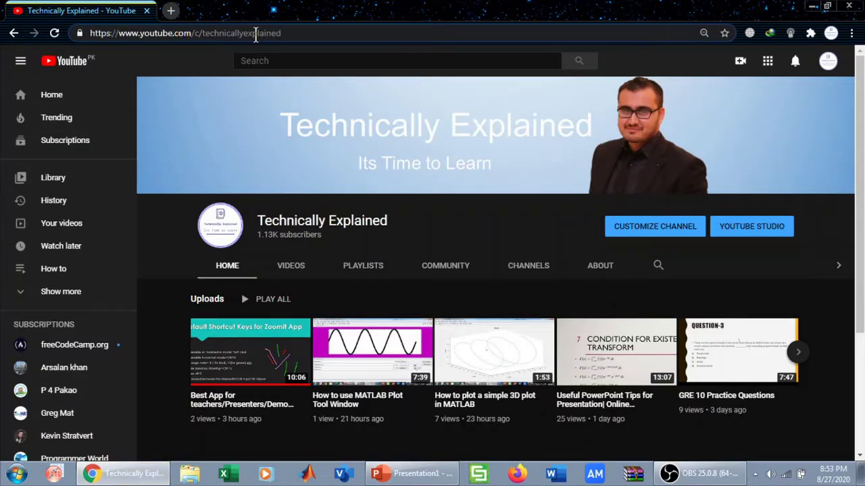
pyautogui.moveTo(294, 33); pyautogui.dragTo(120, 38)
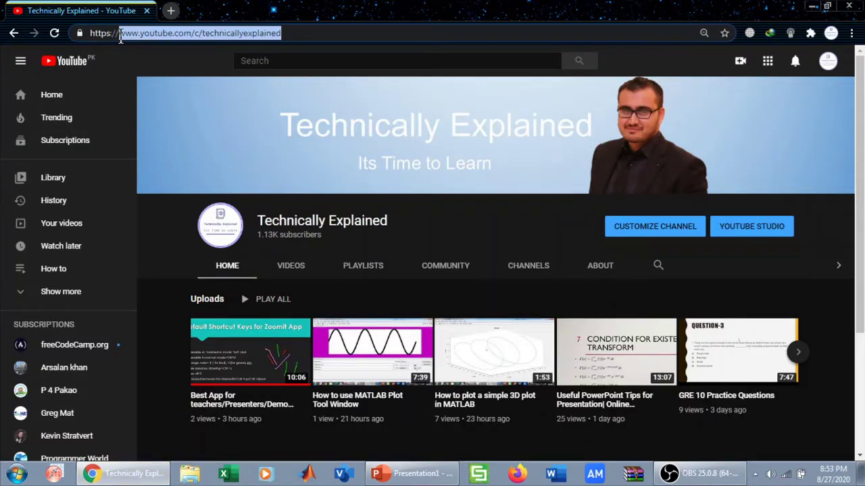
pyautogui.rightClick(147, 32)
pyautogui.click(174, 79)
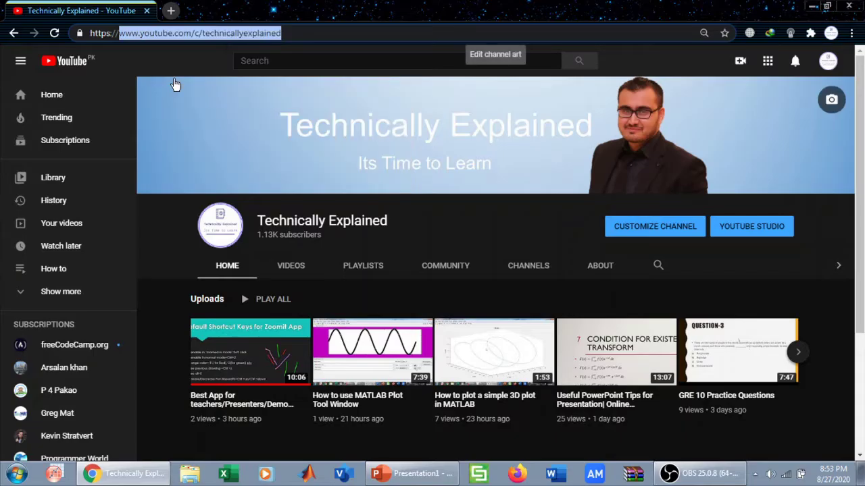
pyautogui.click(128, 473)
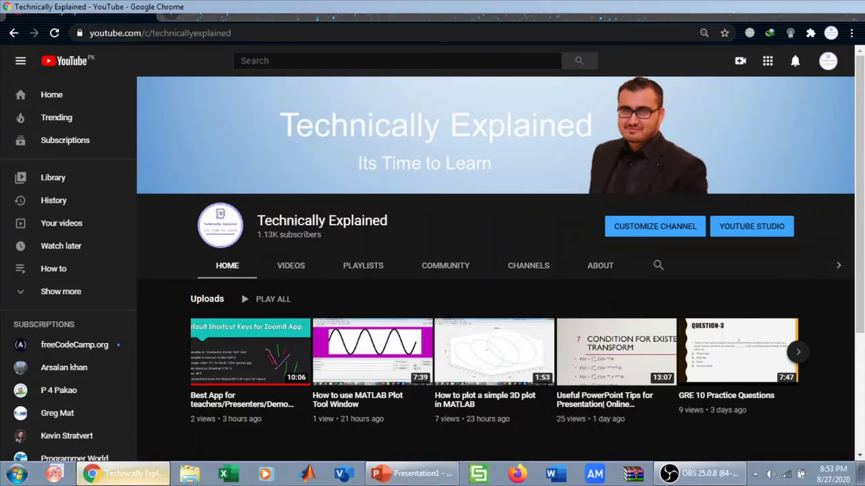
pyautogui.click(767, 167)
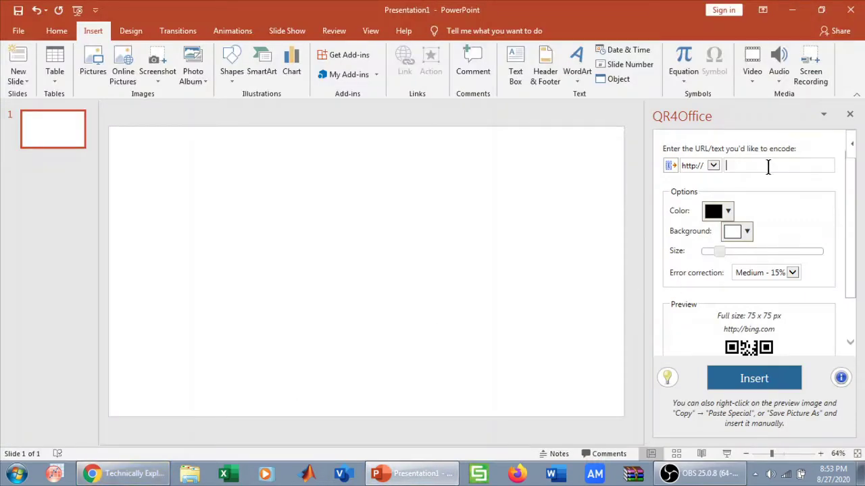
# Paste the channel address into the QR4Office URL field and bring the preview into view
pyautogui.hotkey('ctrl', 'v')
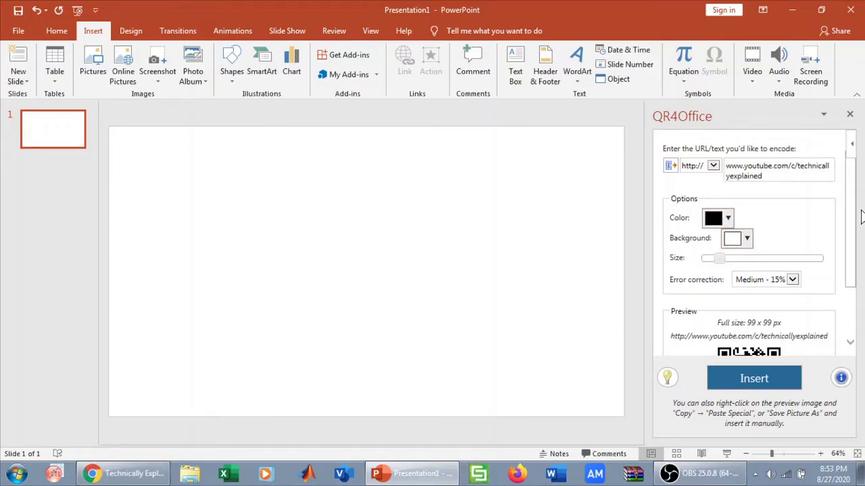
pyautogui.moveTo(850, 214); pyautogui.dragTo(846, 251)
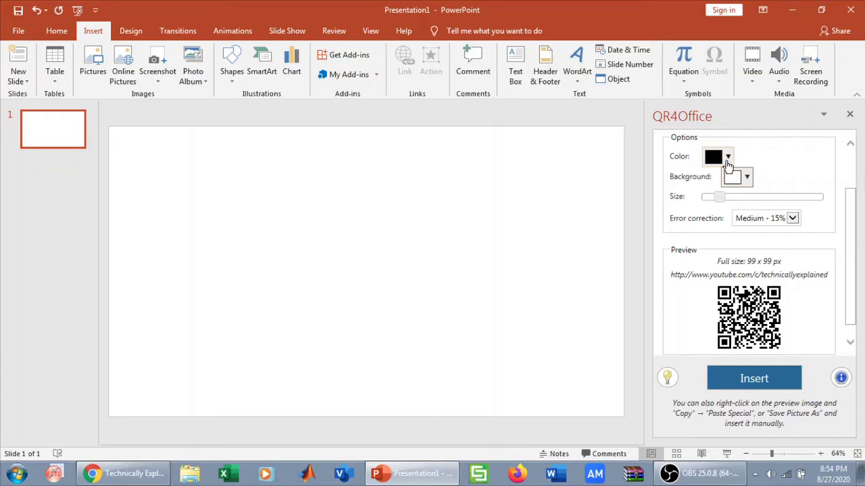
# Try orange and grey-teal, then settle on a white background with a black code
pyautogui.click(728, 158)
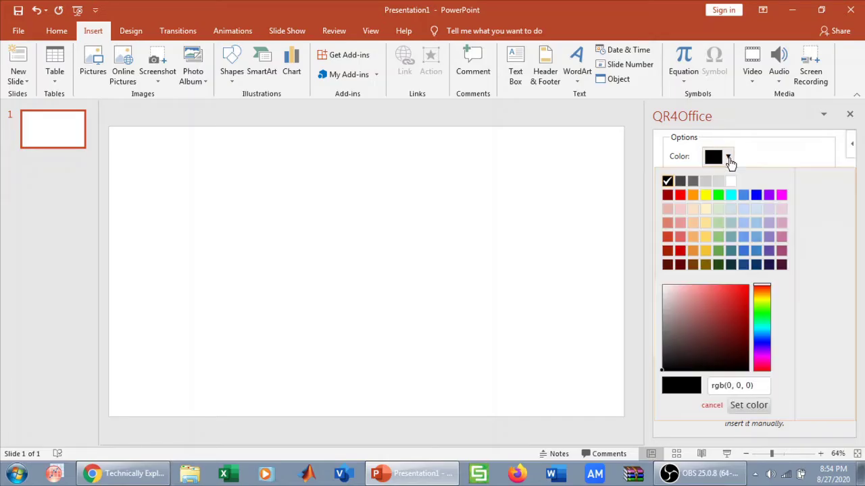
pyautogui.click(694, 196)
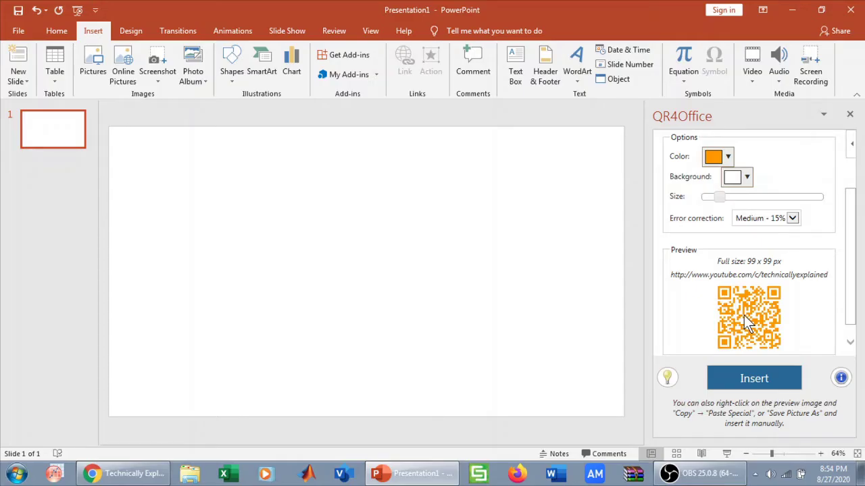
pyautogui.click(747, 177)
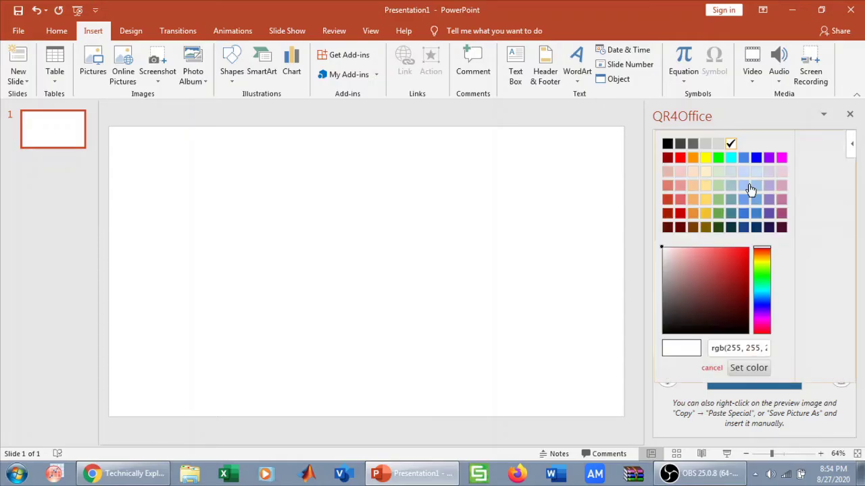
pyautogui.click(728, 204)
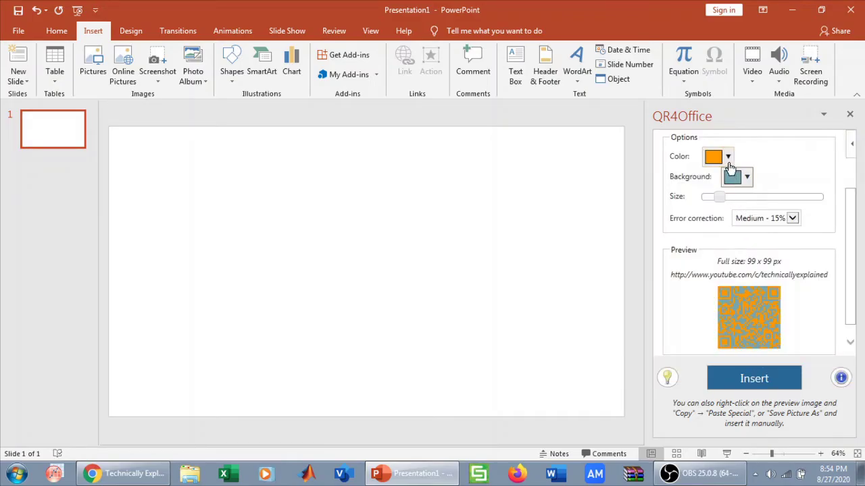
pyautogui.click(747, 178)
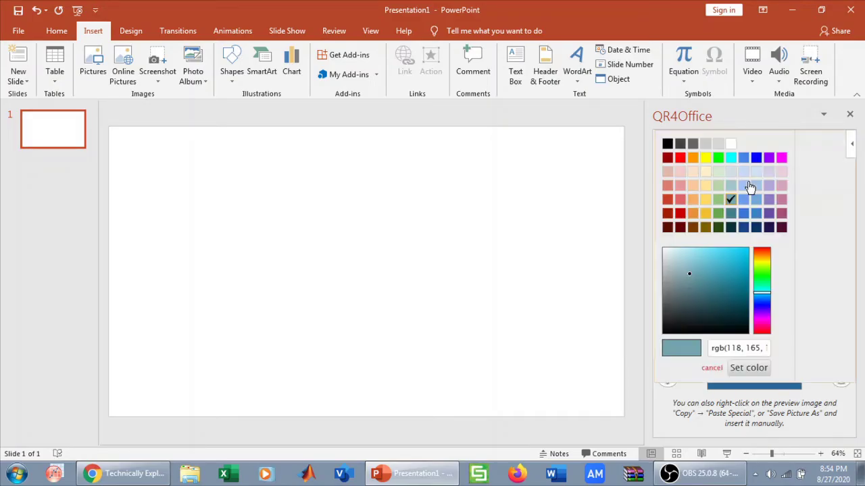
pyautogui.click(730, 144)
pyautogui.click(717, 156)
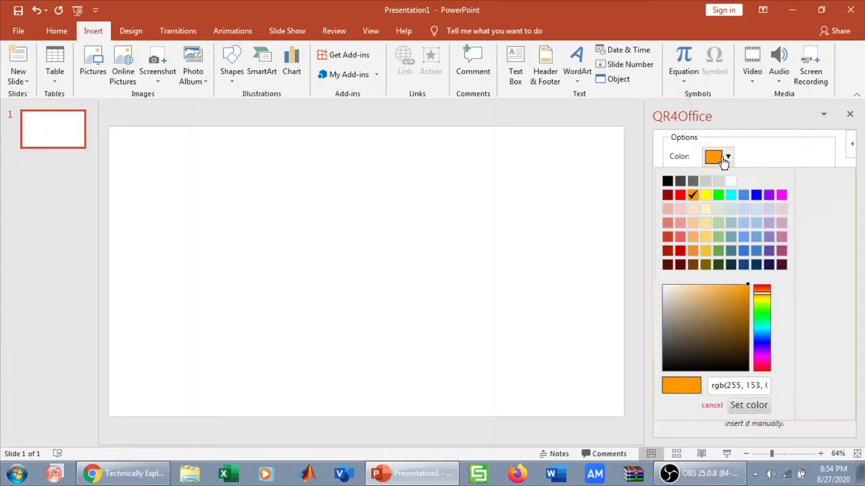
pyautogui.click(668, 181)
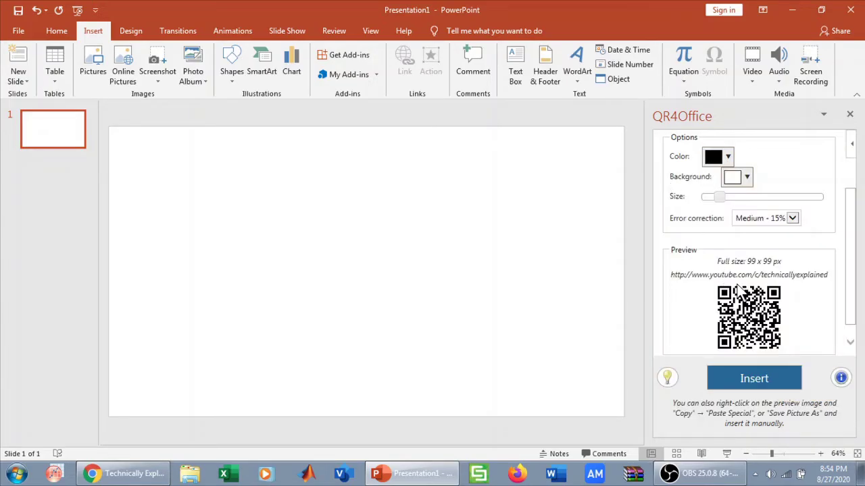
pyautogui.scroll(-1, 851, 298)
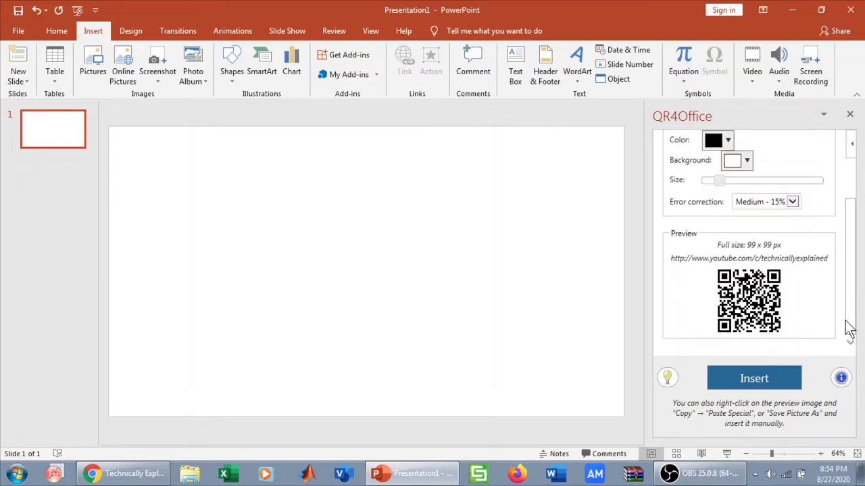
# Adjust the Size slider until the preview reads Full size: 330 x 330 px
pyautogui.scroll(2, 850, 301)
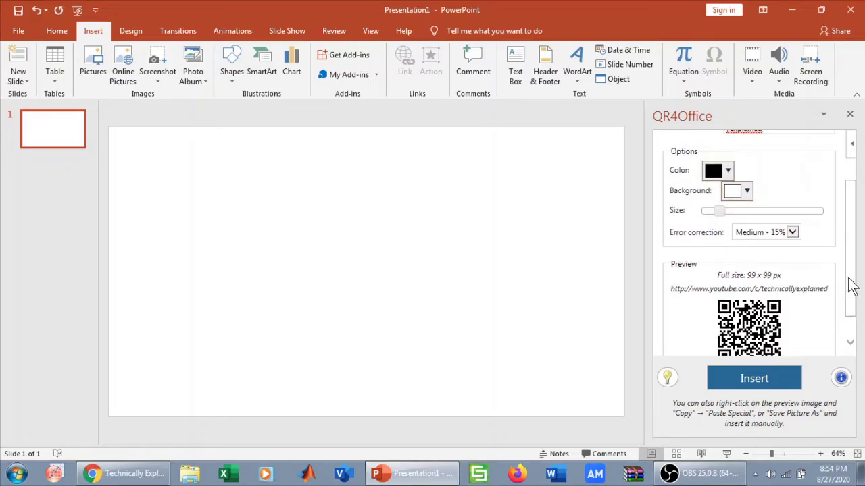
pyautogui.scroll(-1, 851, 295)
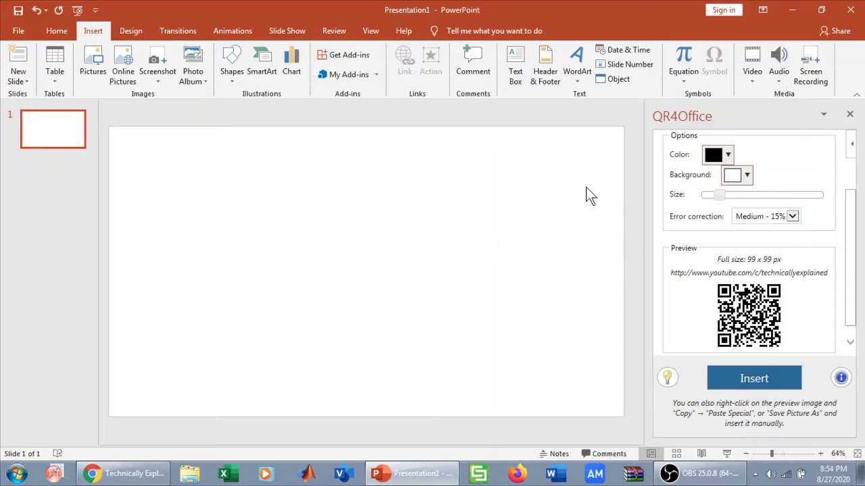
pyautogui.moveTo(720, 196); pyautogui.dragTo(789, 197)
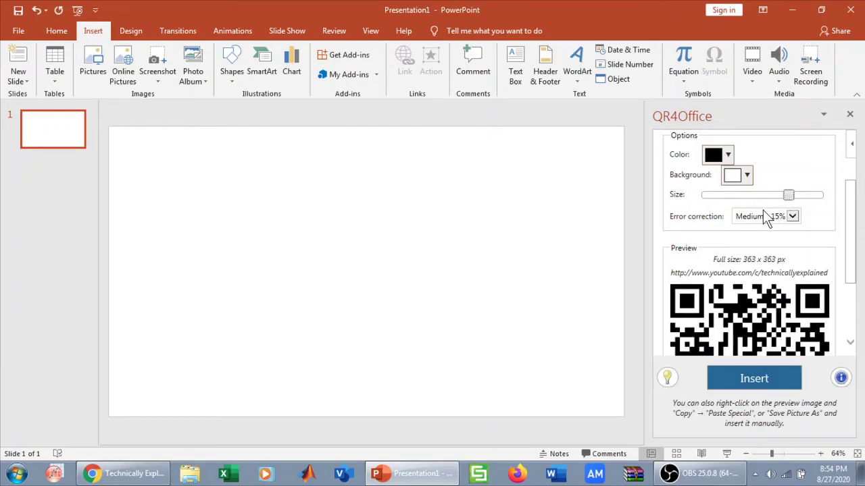
pyautogui.scroll(-1, 852, 242)
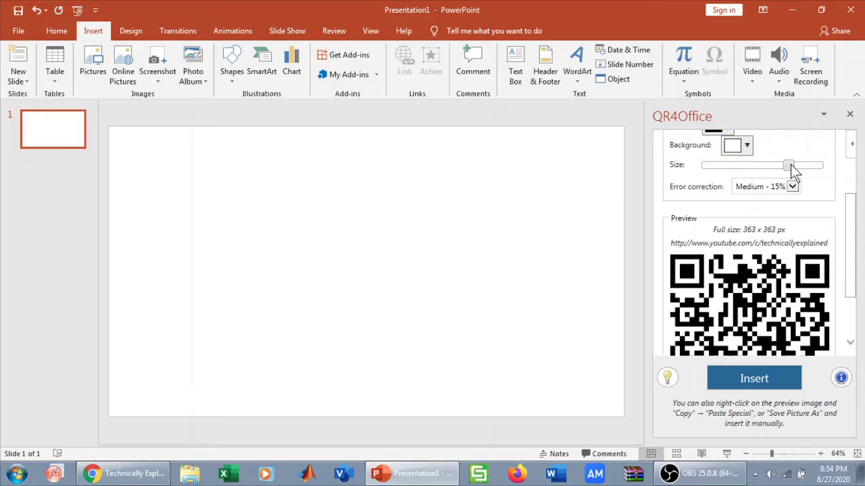
pyautogui.moveTo(792, 166); pyautogui.dragTo(781, 167)
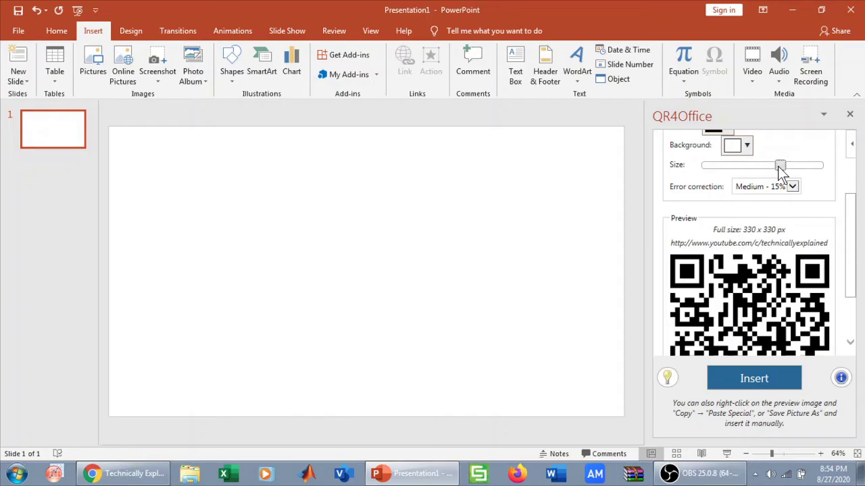
pyautogui.moveTo(852, 231)
pyautogui.mouseDown()
pyautogui.moveTo(852, 270)
pyautogui.moveTo(851, 131)
pyautogui.moveTo(851, 293)
pyautogui.mouseUp()
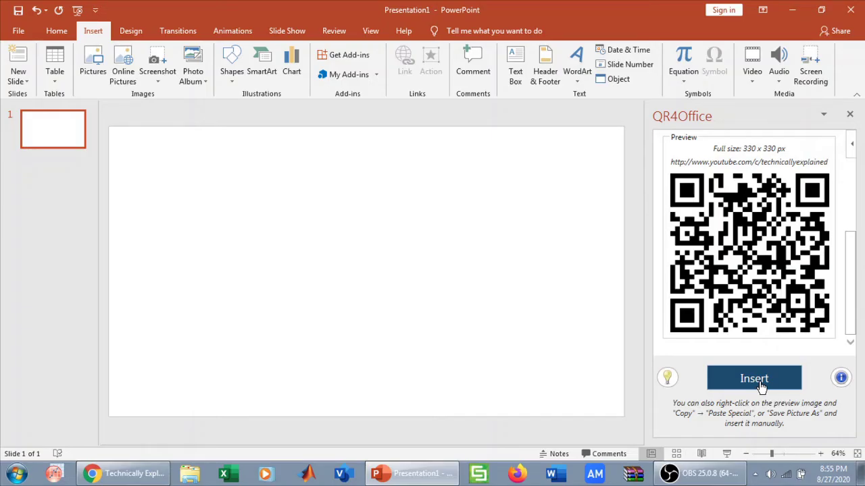
# Insert the QR code onto the slide and stretch it wider and taller
pyautogui.click(762, 384)
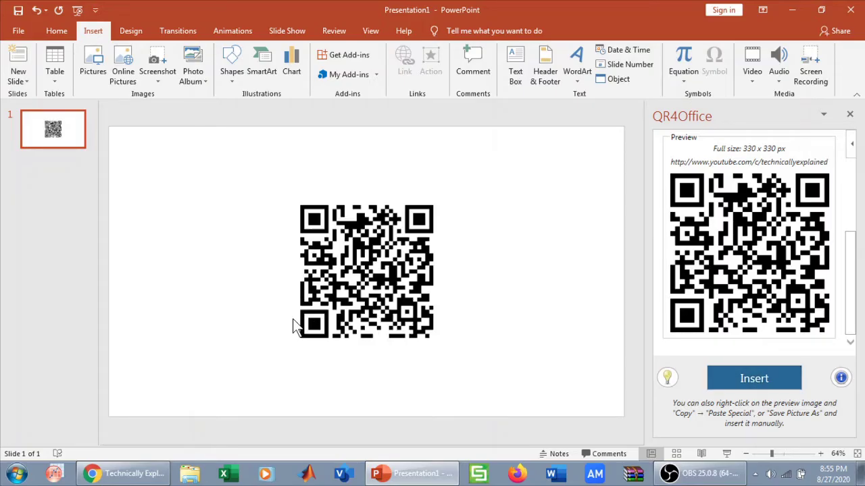
pyautogui.click(398, 272)
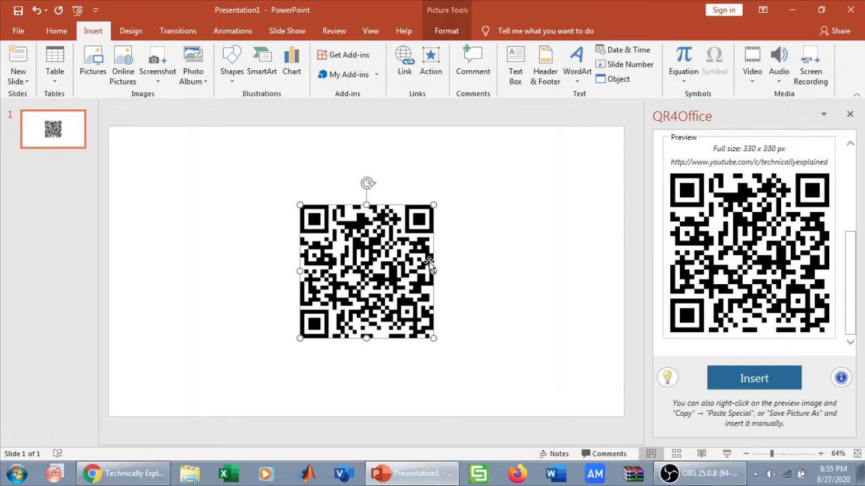
pyautogui.moveTo(433, 272); pyautogui.dragTo(448, 269)
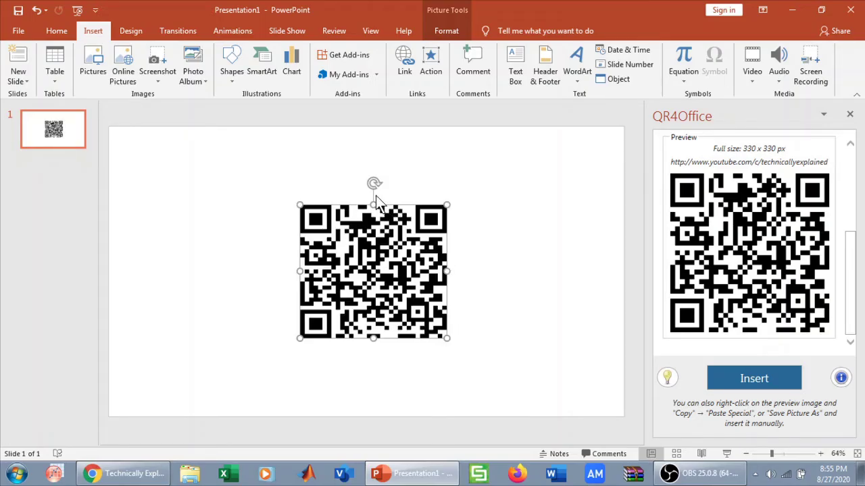
pyautogui.moveTo(296, 264); pyautogui.dragTo(253, 258)
pyautogui.moveTo(347, 340); pyautogui.dragTo(346, 358)
pyautogui.moveTo(448, 270); pyautogui.dragTo(479, 271)
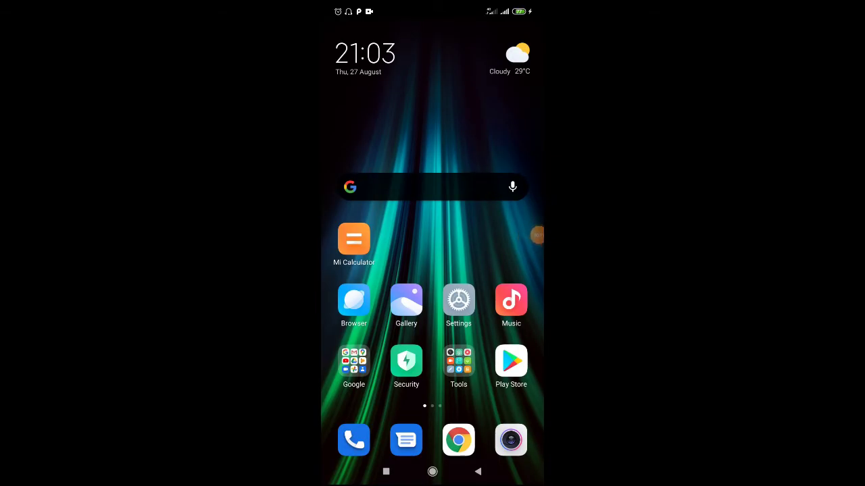
pyautogui.click(511, 440)
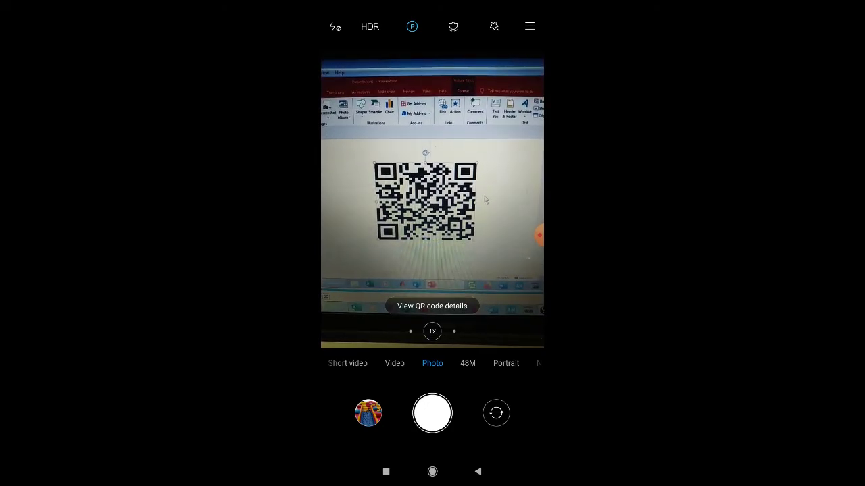
pyautogui.click(432, 306)
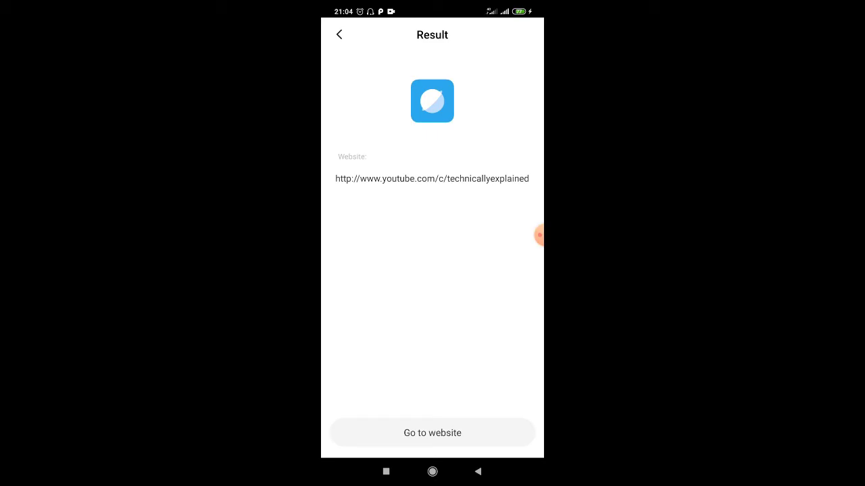
pyautogui.click(433, 433)
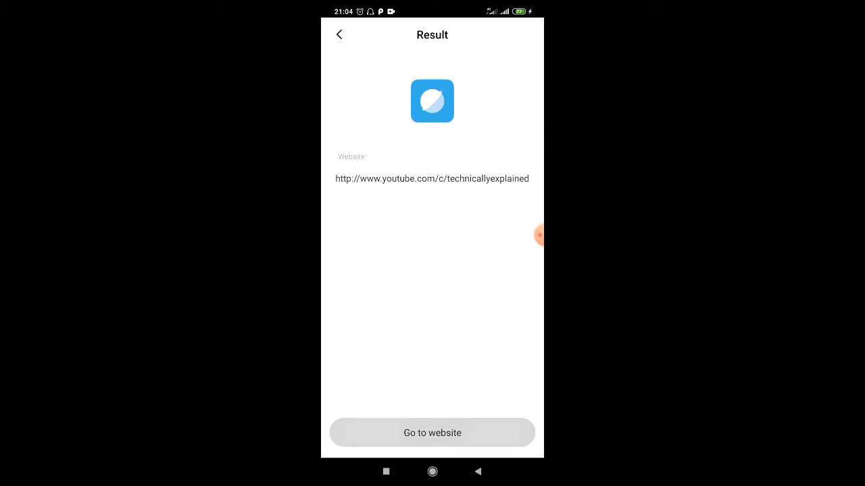